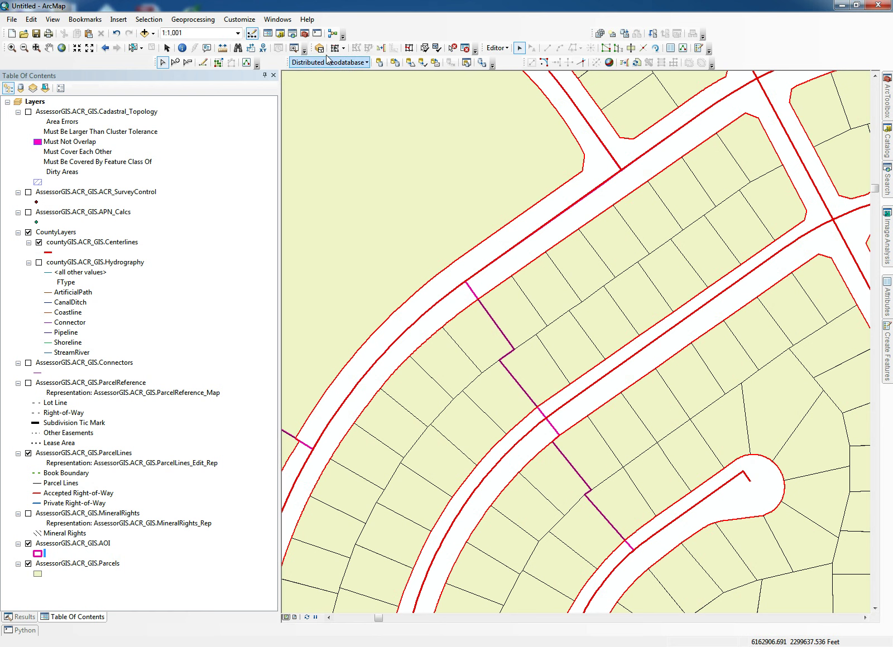
Select two adjoining rear lot line edges with the Topology Edit Tool, view their topology options, and clear the selection.
click(343, 50)
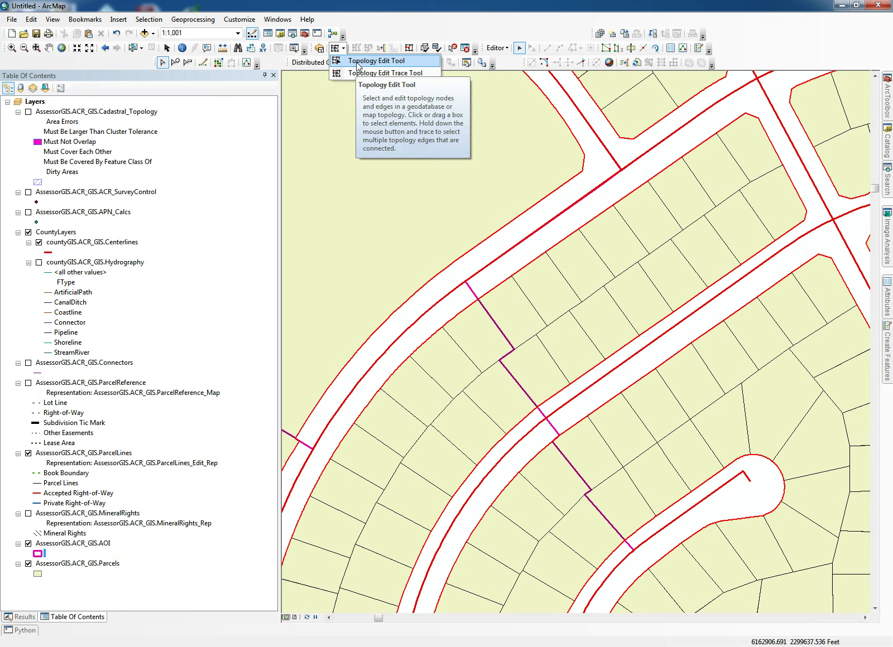
click(363, 61)
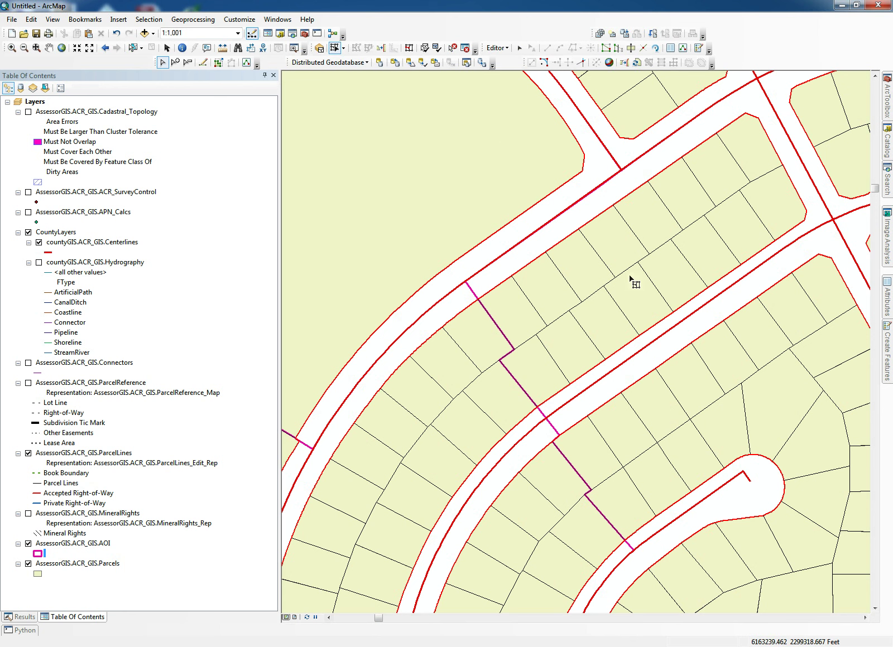
click(611, 281)
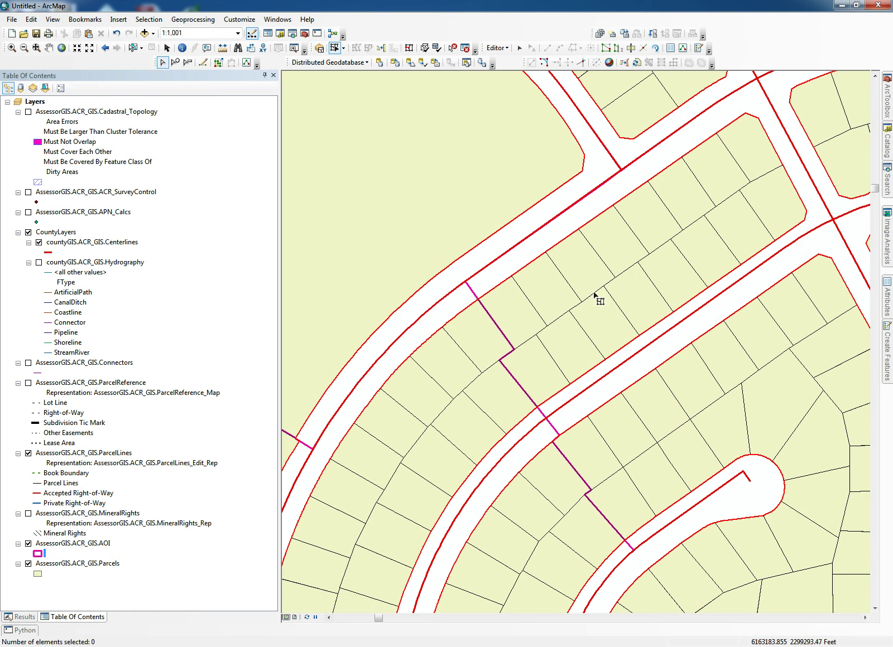
click(602, 288)
click(607, 285)
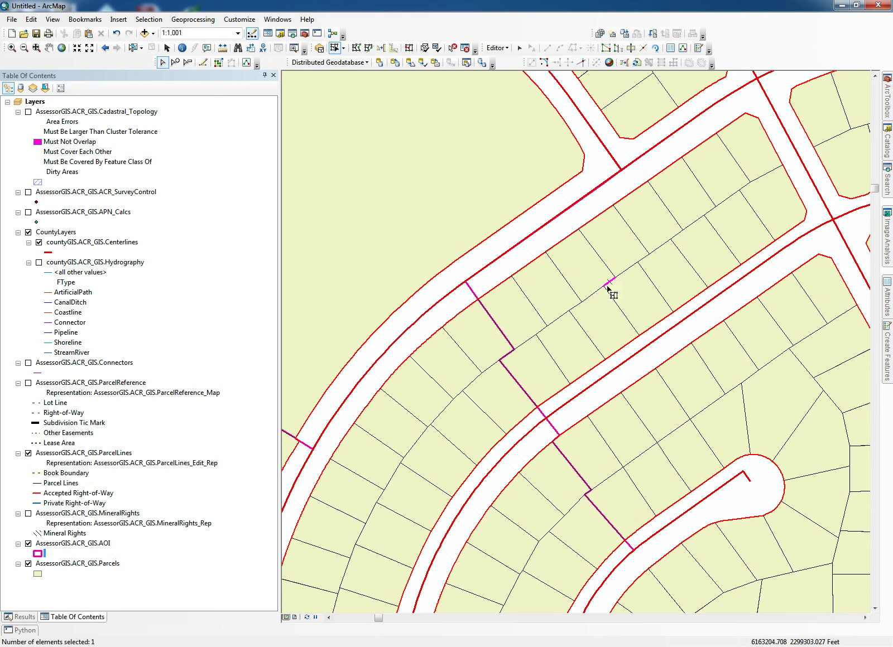
shift+click(596, 295)
right_click(596, 292)
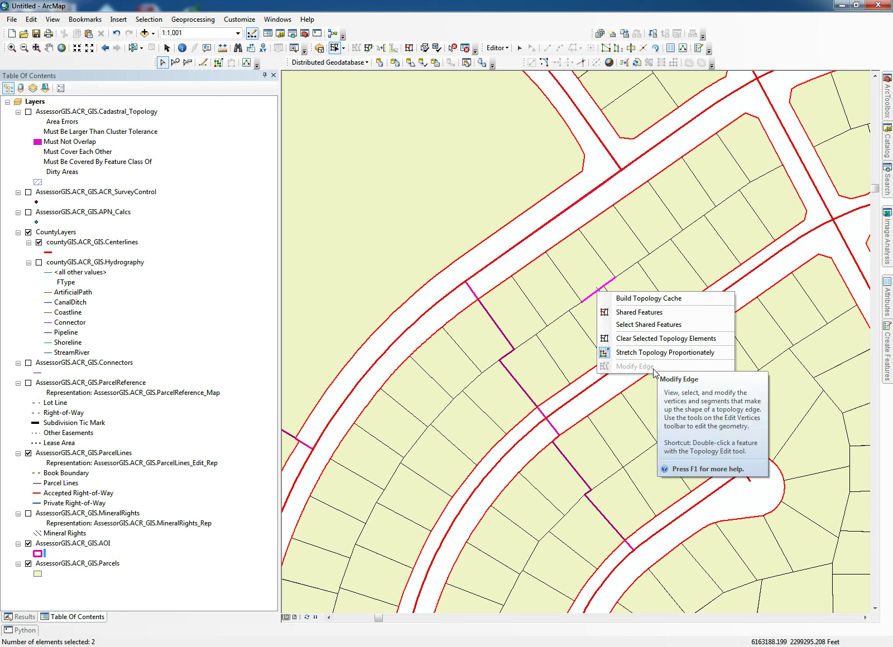
click(663, 279)
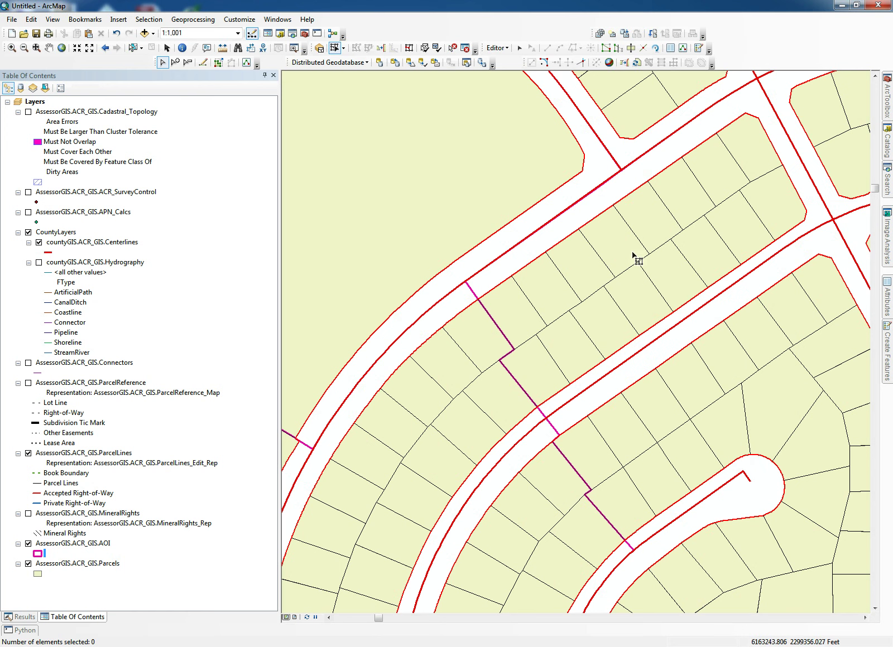
Trace the block's full rear lot line with the Topology Edit Trace Tool and shift the traced edges southeast.
click(344, 49)
click(347, 60)
click(343, 47)
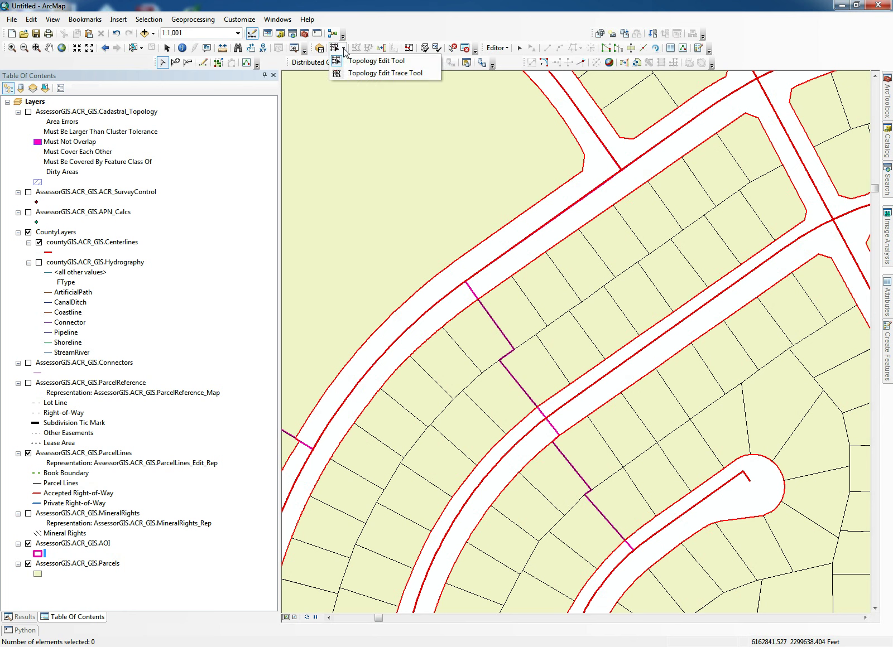
click(368, 73)
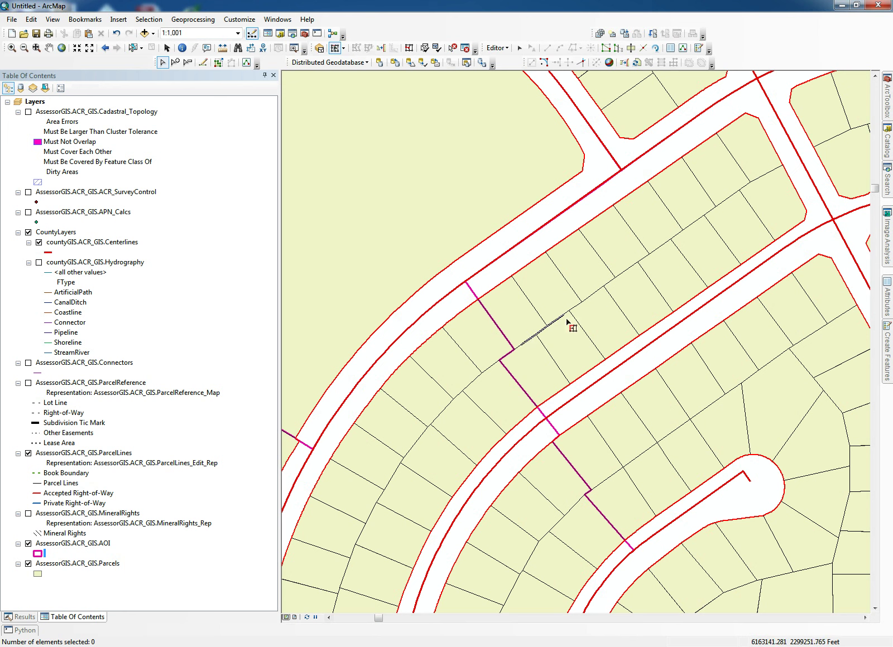
click(640, 268)
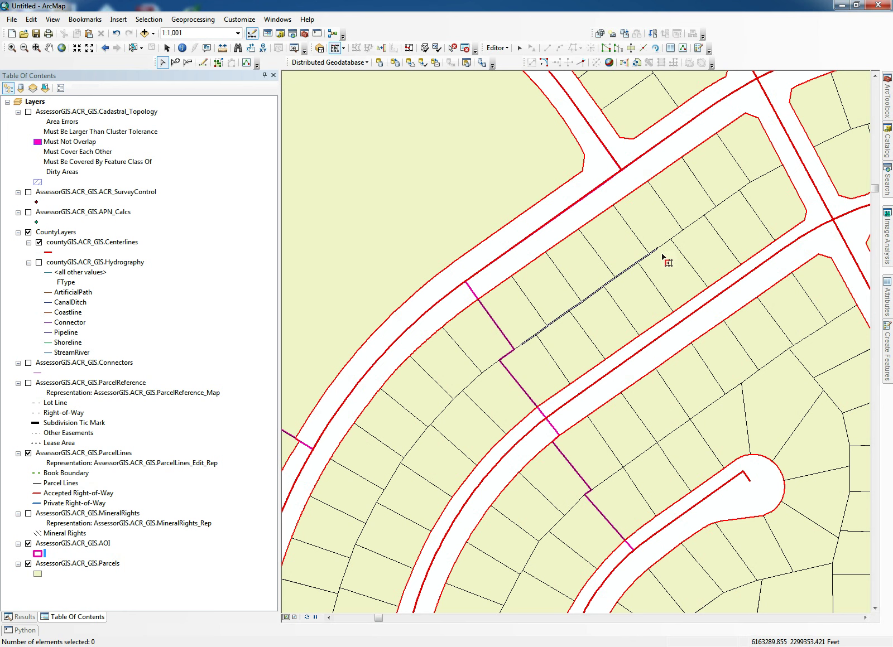
click(741, 197)
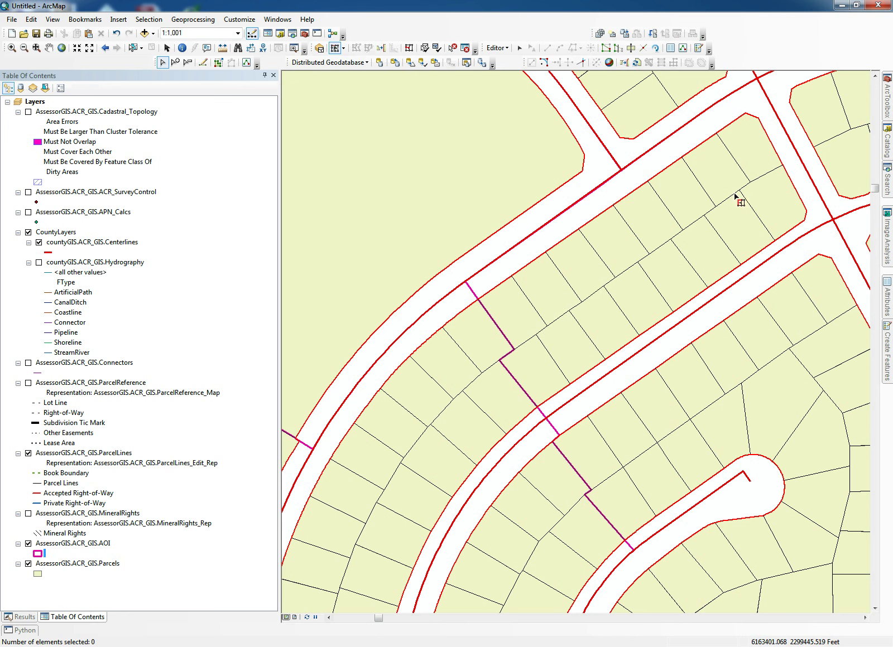
double_click(770, 178)
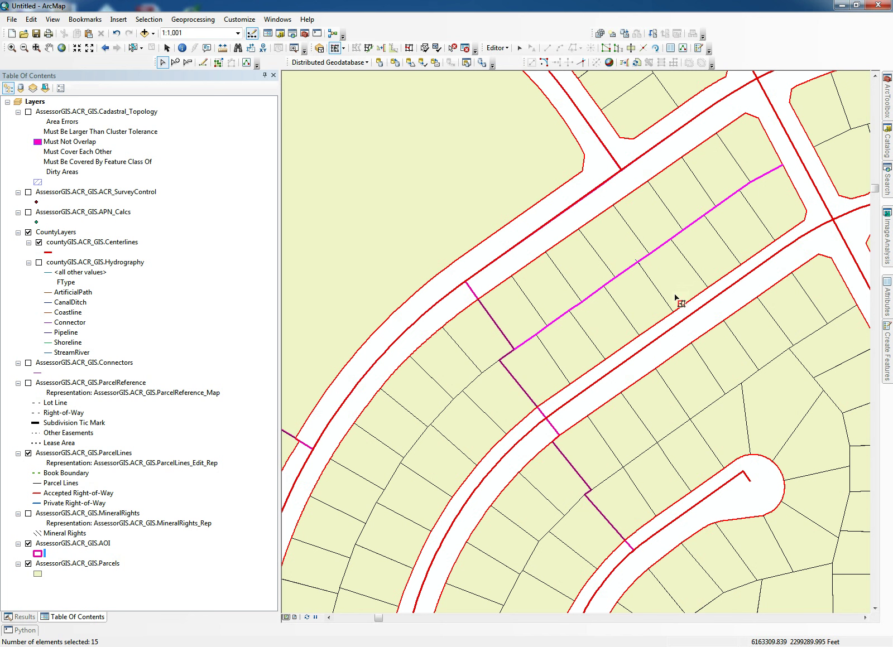
click(624, 273)
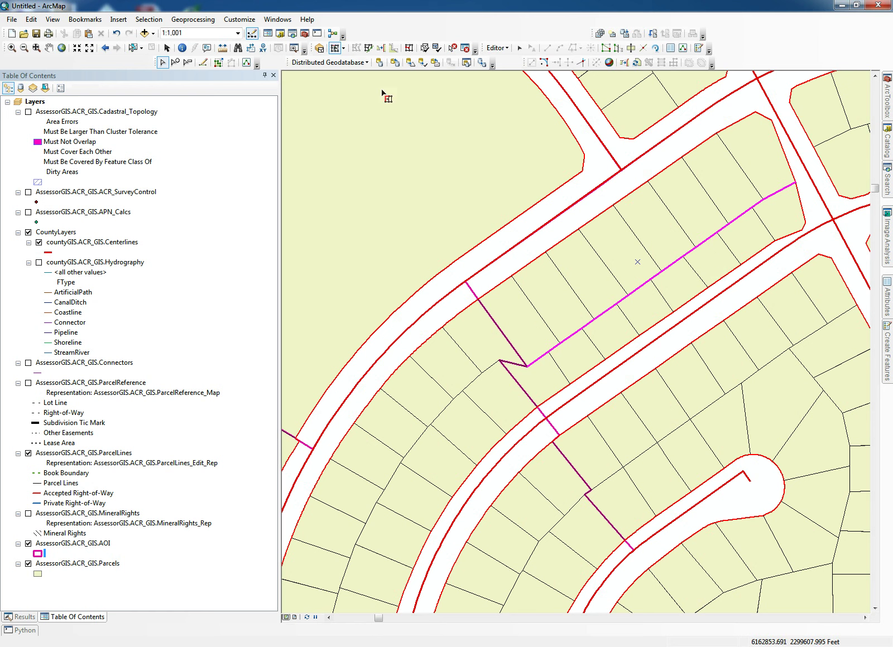
Select the shifted rear lot line's edges across the block with the Topology Edit Tool, and clear the selection.
click(345, 49)
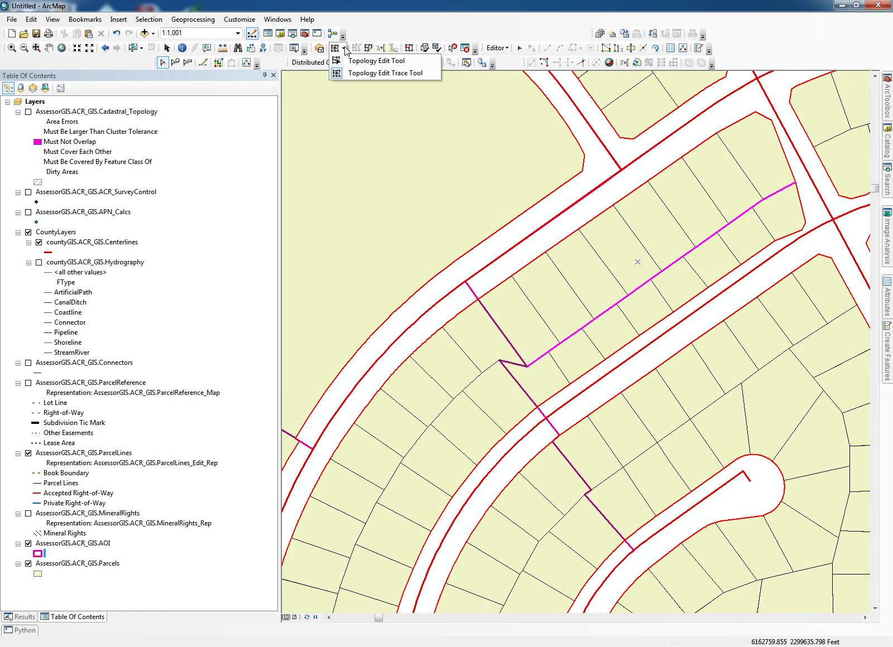
click(345, 49)
click(344, 49)
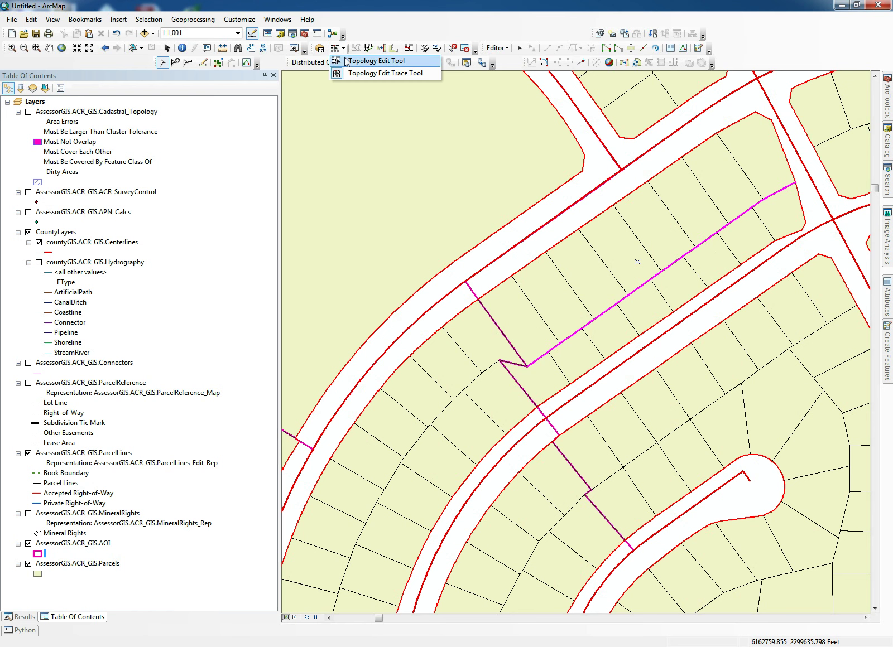
click(357, 61)
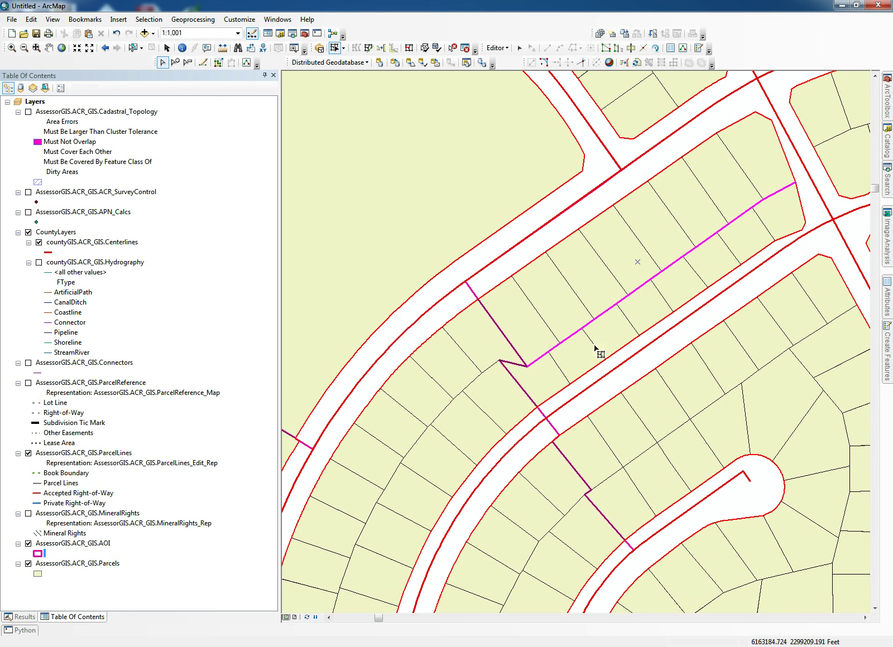
click(616, 341)
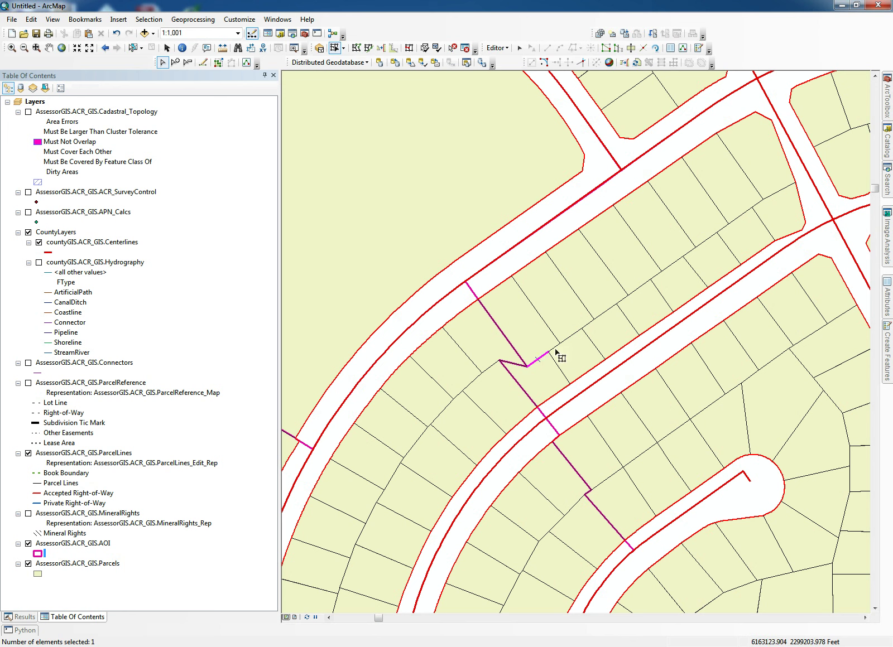
mouse_move(643, 296)
mouse_down()
mouse_move(708, 233)
mouse_move(777, 199)
mouse_up()
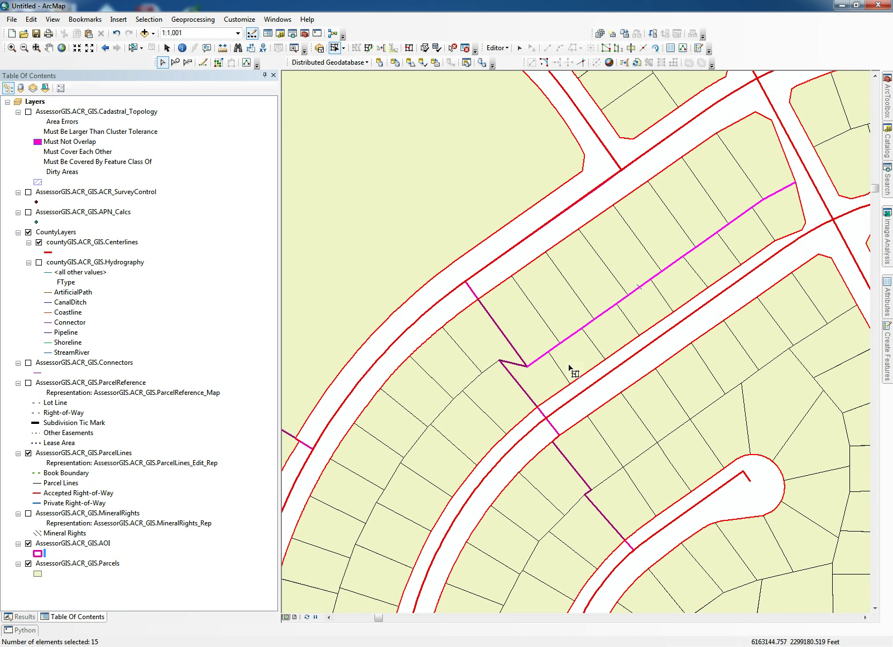
click(547, 235)
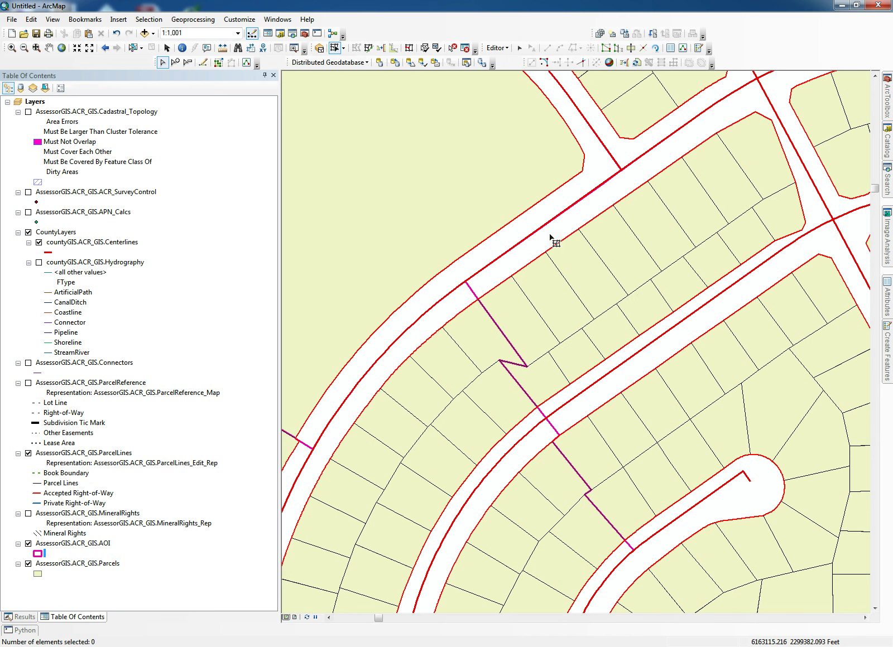
Split the mid-block rear lot line segment at a distance of 25 from its start point and clear the feature selection.
click(624, 291)
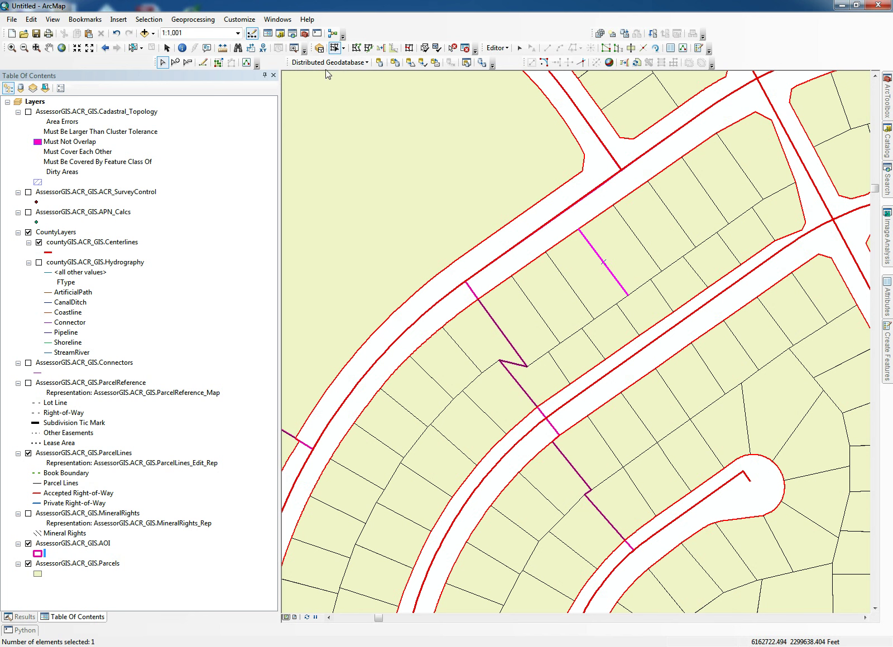
click(520, 48)
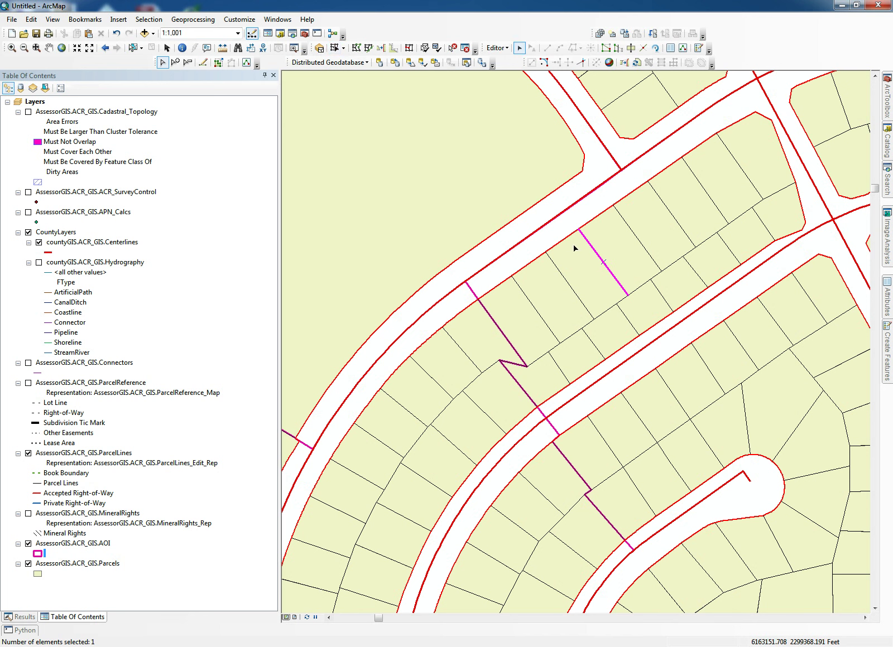
double_click(639, 288)
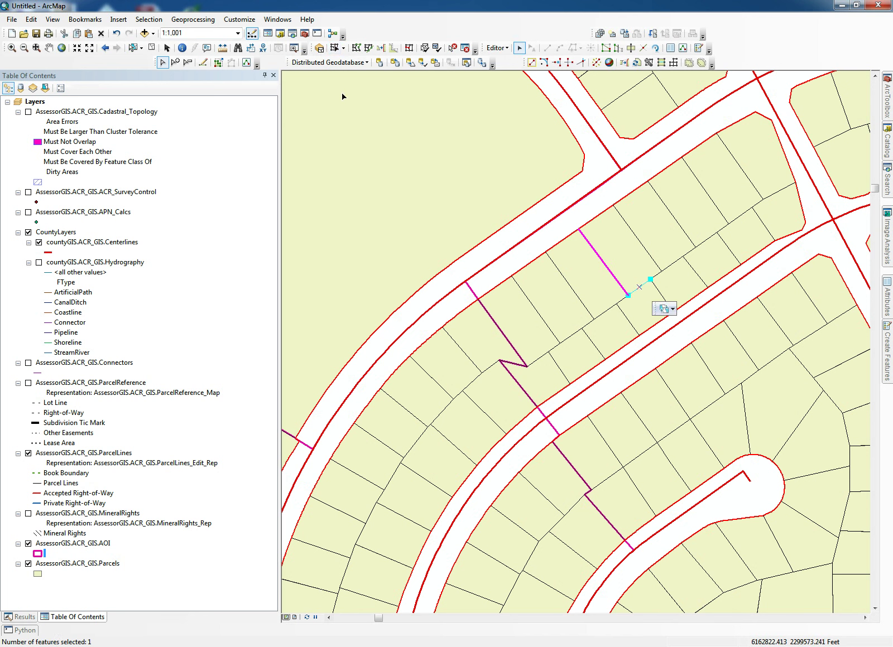
click(502, 48)
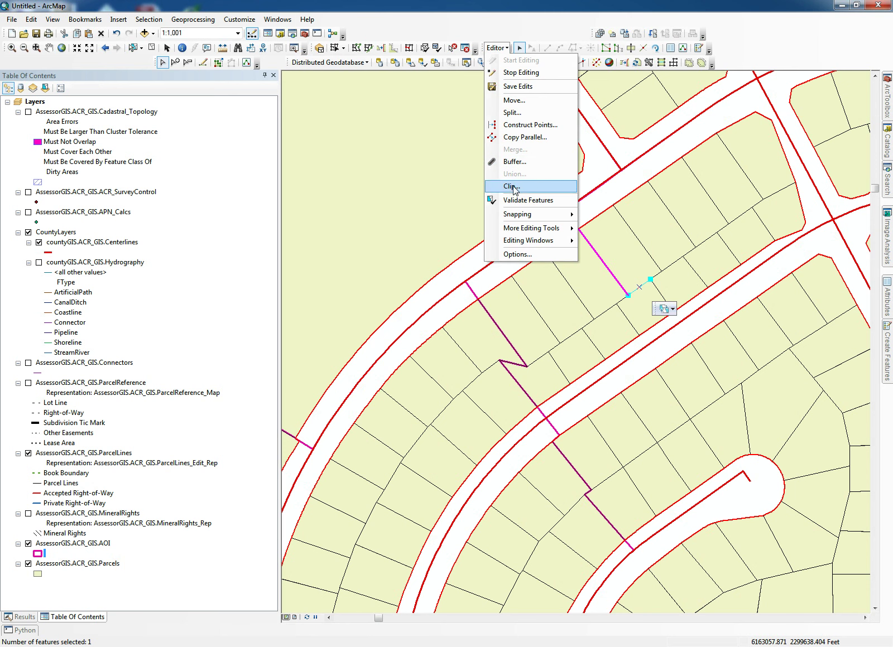
click(519, 113)
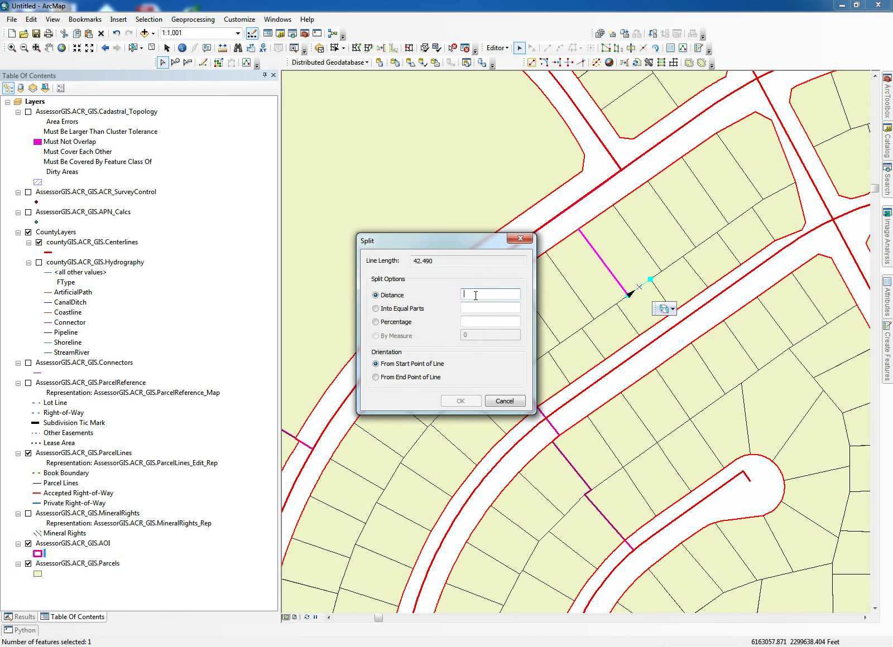
text(25)
click(458, 401)
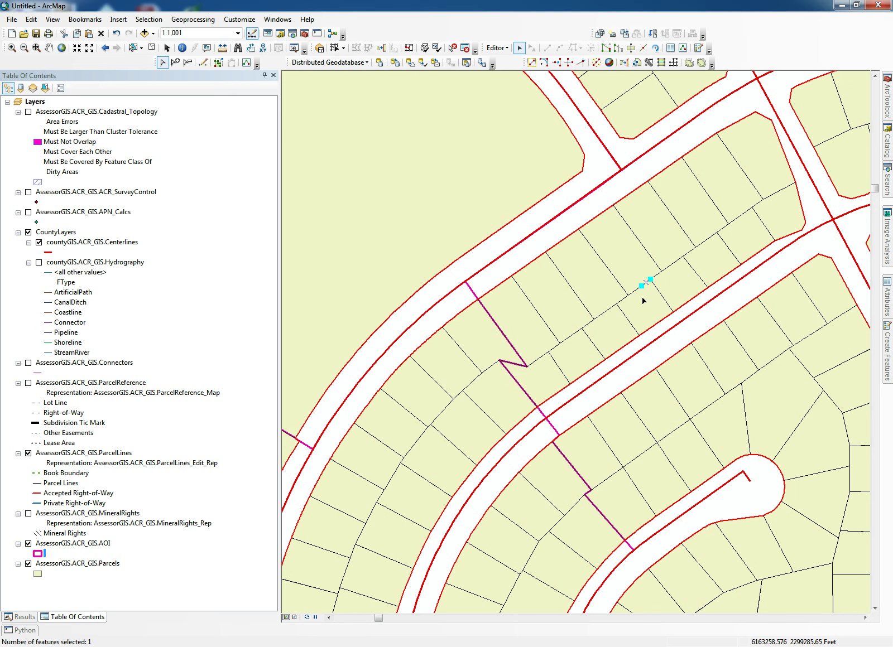
click(641, 294)
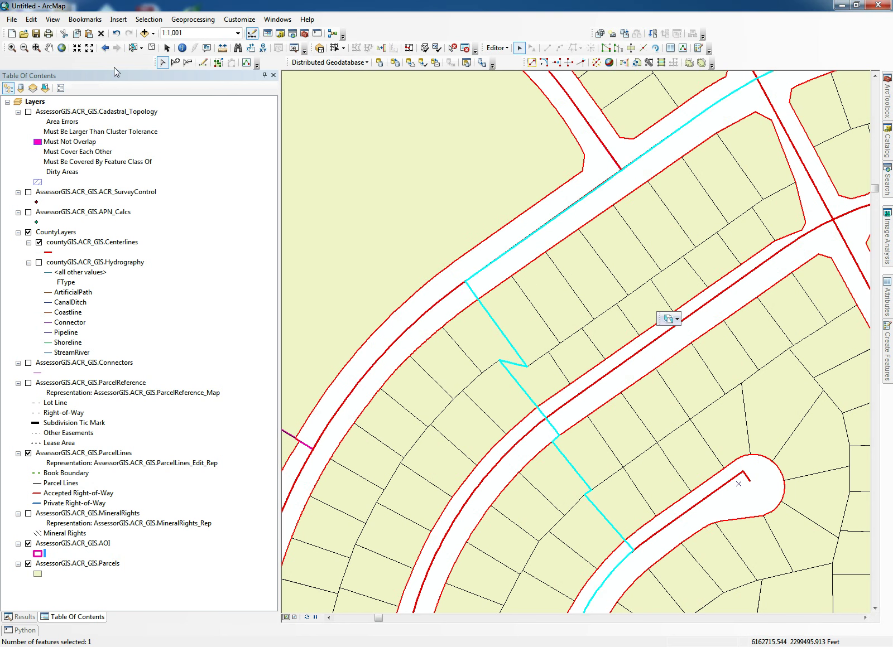
click(152, 48)
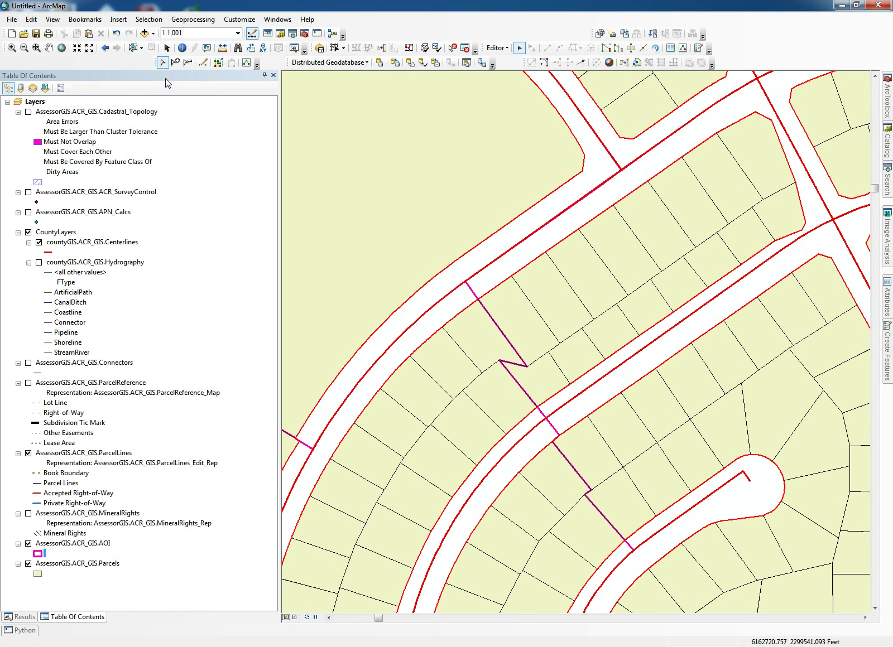
Show the split segment's vertices and move the adjoining side lot line's rear end to the split point with the Topology Edit Tool.
click(638, 291)
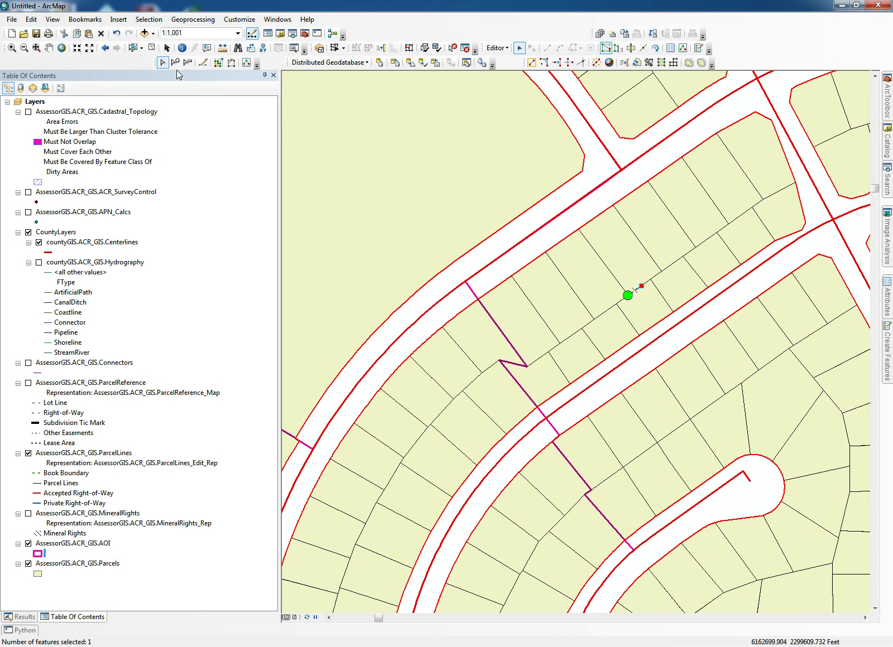
click(333, 50)
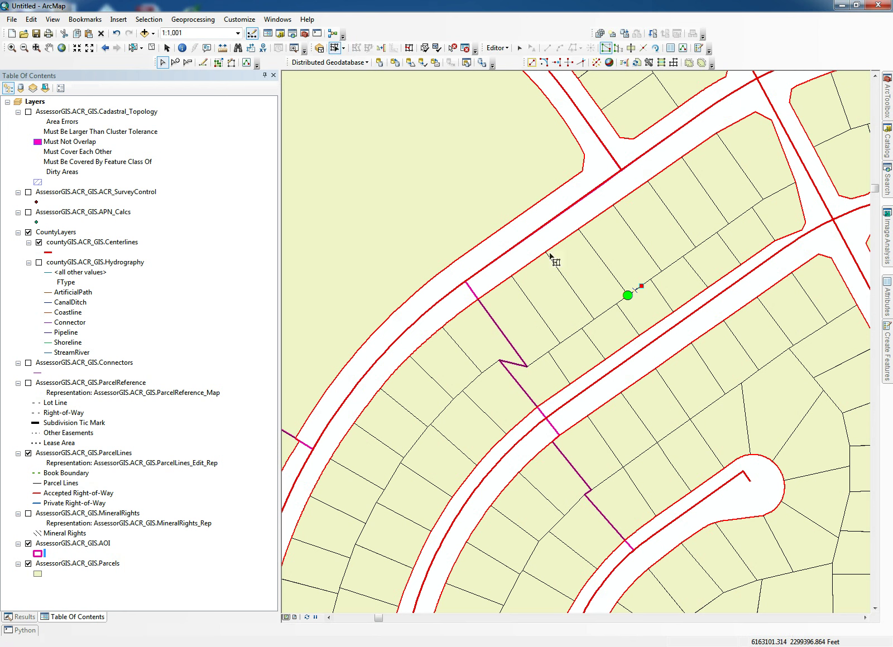
click(621, 288)
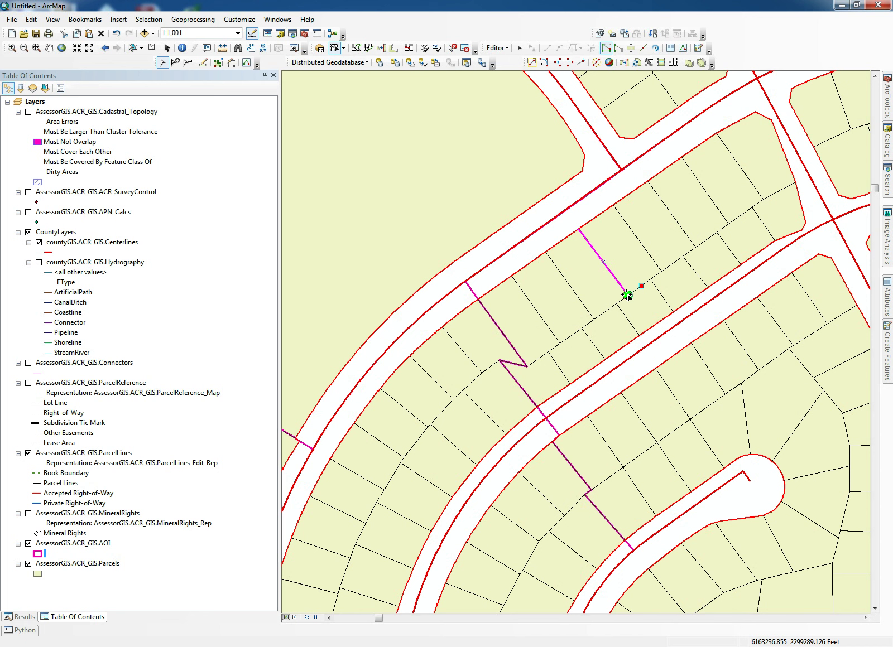
mouse_move(627, 296)
mouse_down()
mouse_move(642, 291)
mouse_move(619, 267)
mouse_move(623, 242)
mouse_move(641, 286)
mouse_up()
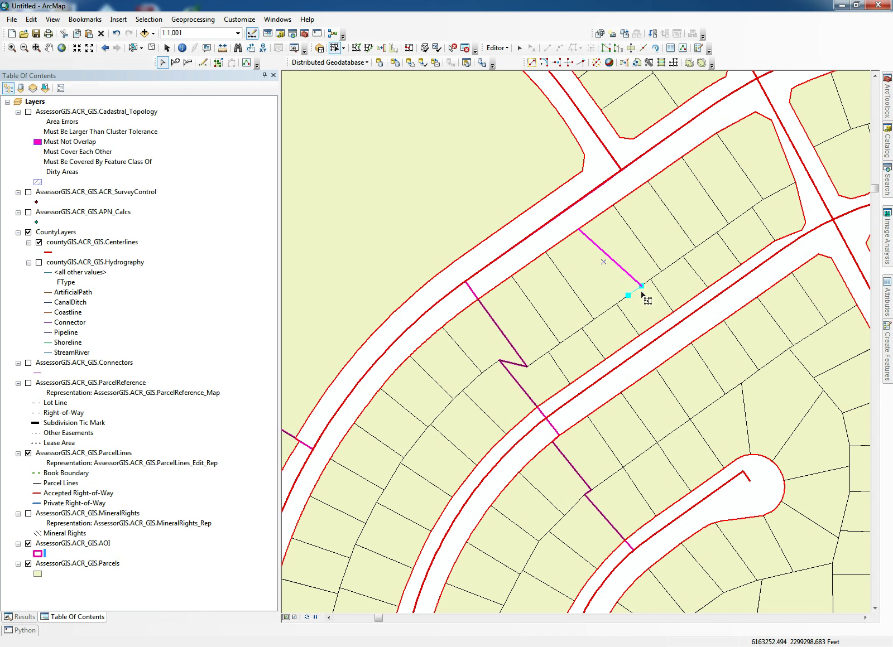
click(605, 295)
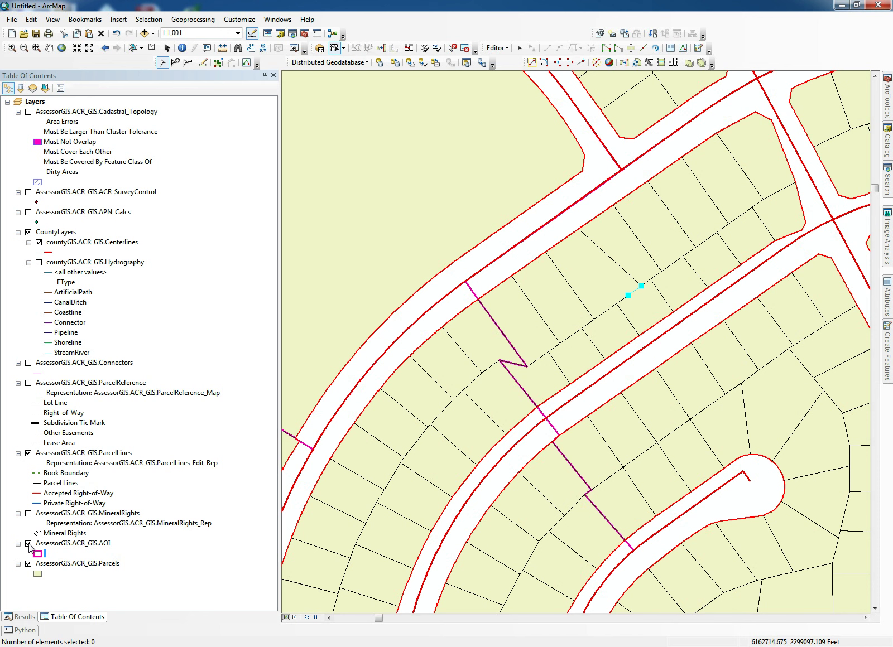
click(28, 454)
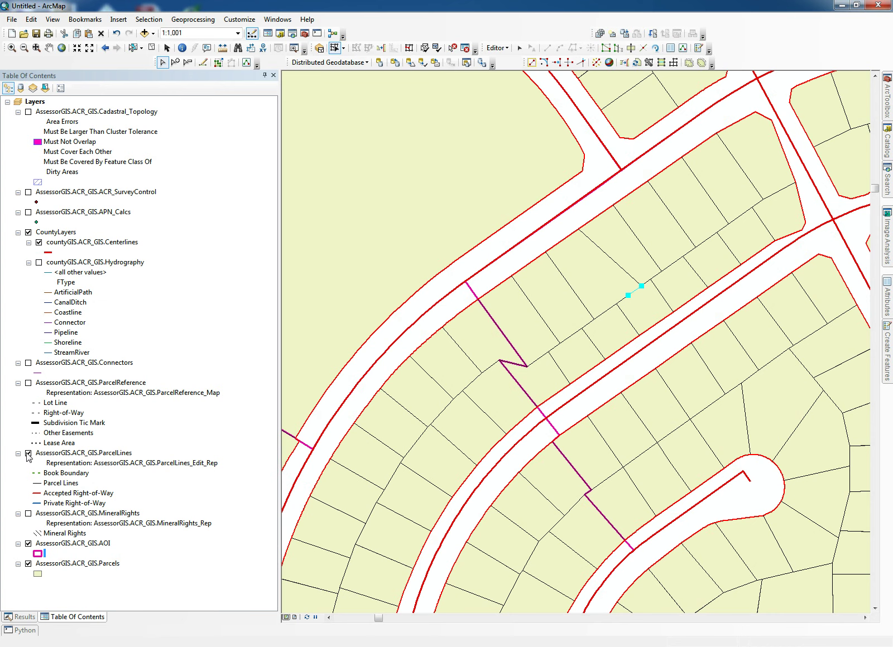
click(29, 564)
click(29, 564)
Move the rear end of the next side lot line to the southwest along the rear line to the opposite row's lot corner.
click(578, 299)
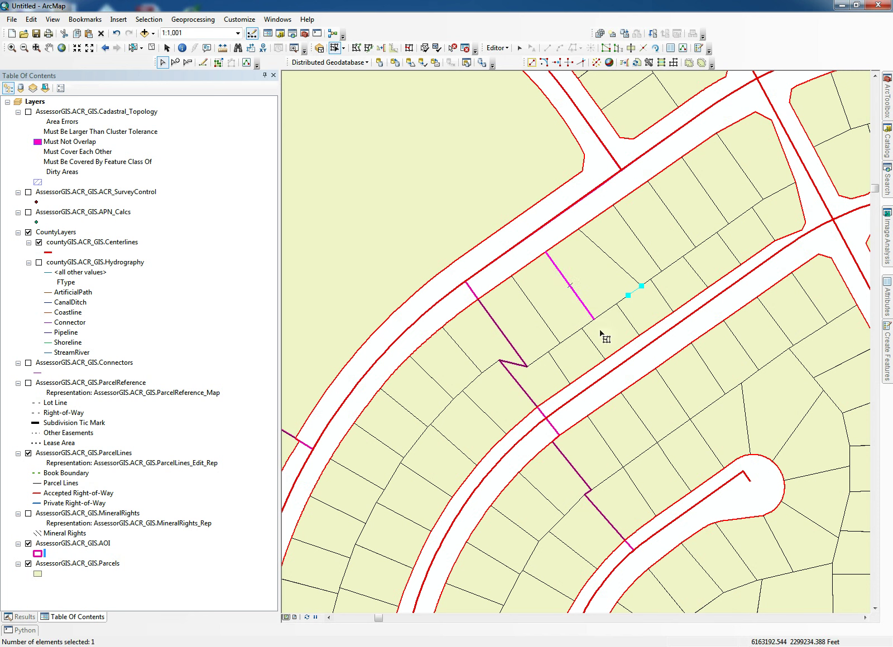
drag(594, 319, 582, 328)
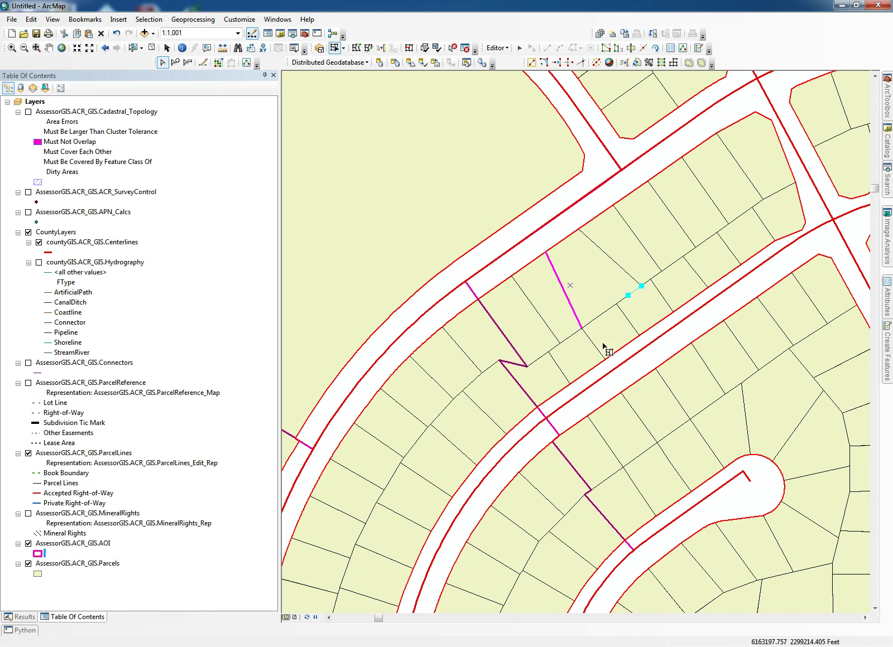